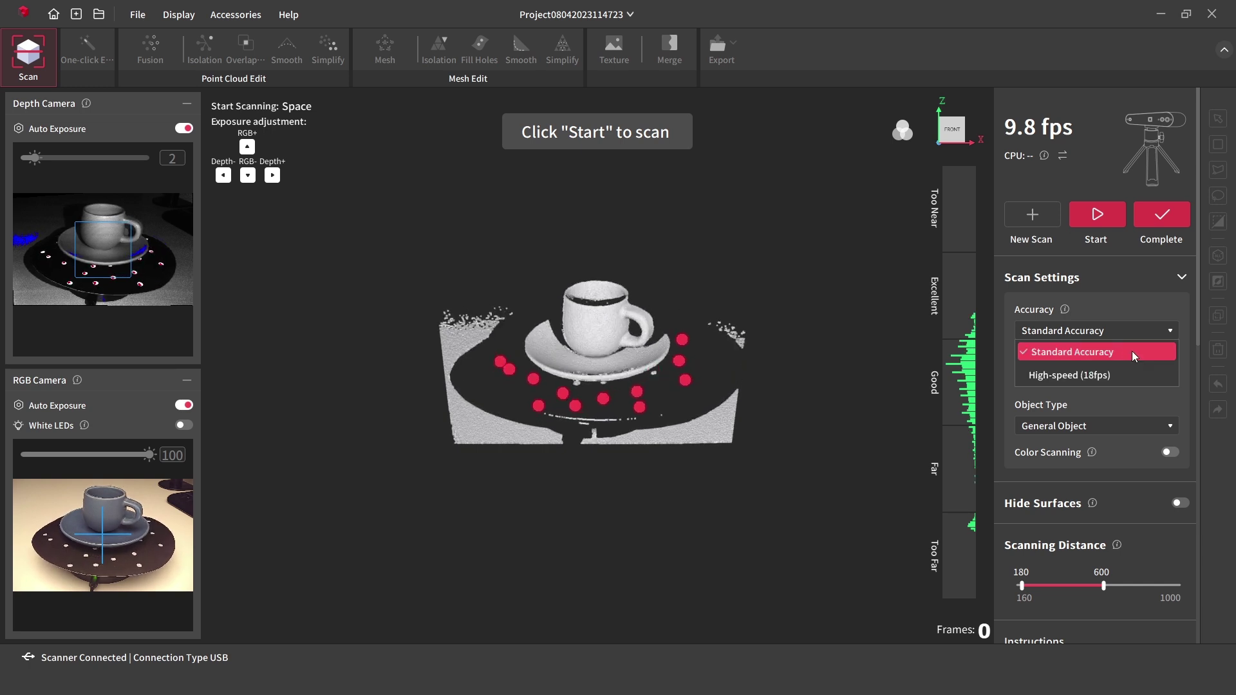
Set scanning to Standard accuracy, Marker Tracking and General Object type.
click(1132, 351)
click(1124, 381)
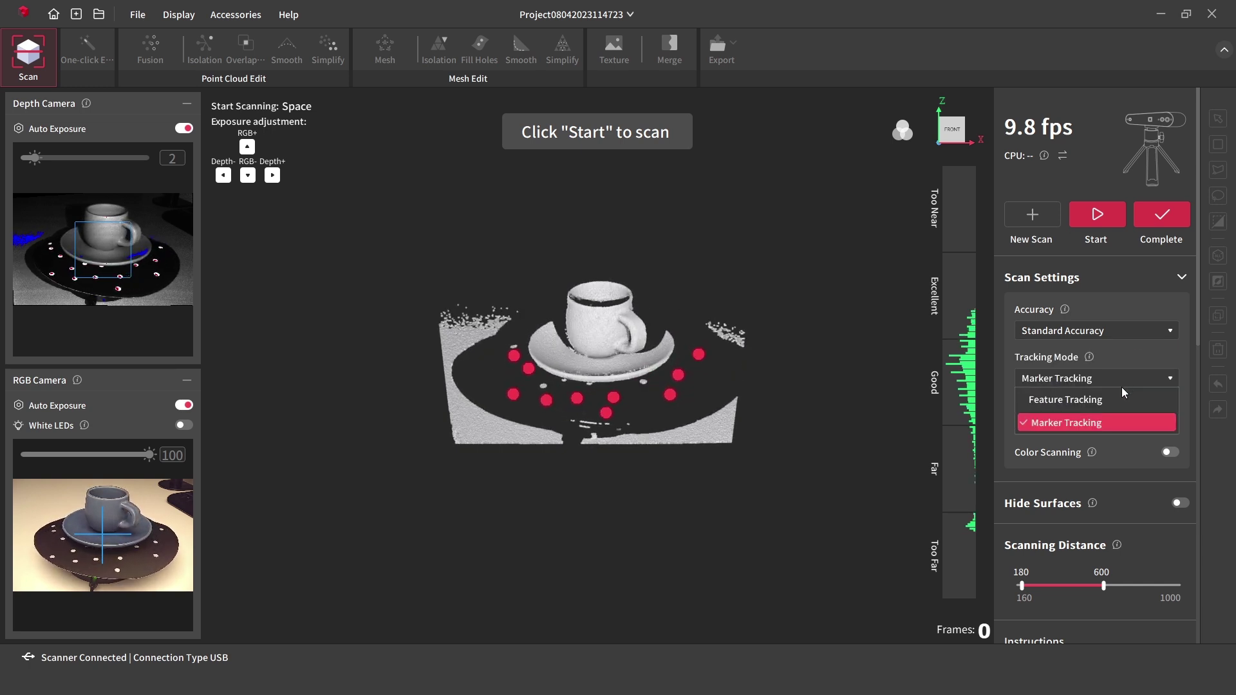
click(1114, 420)
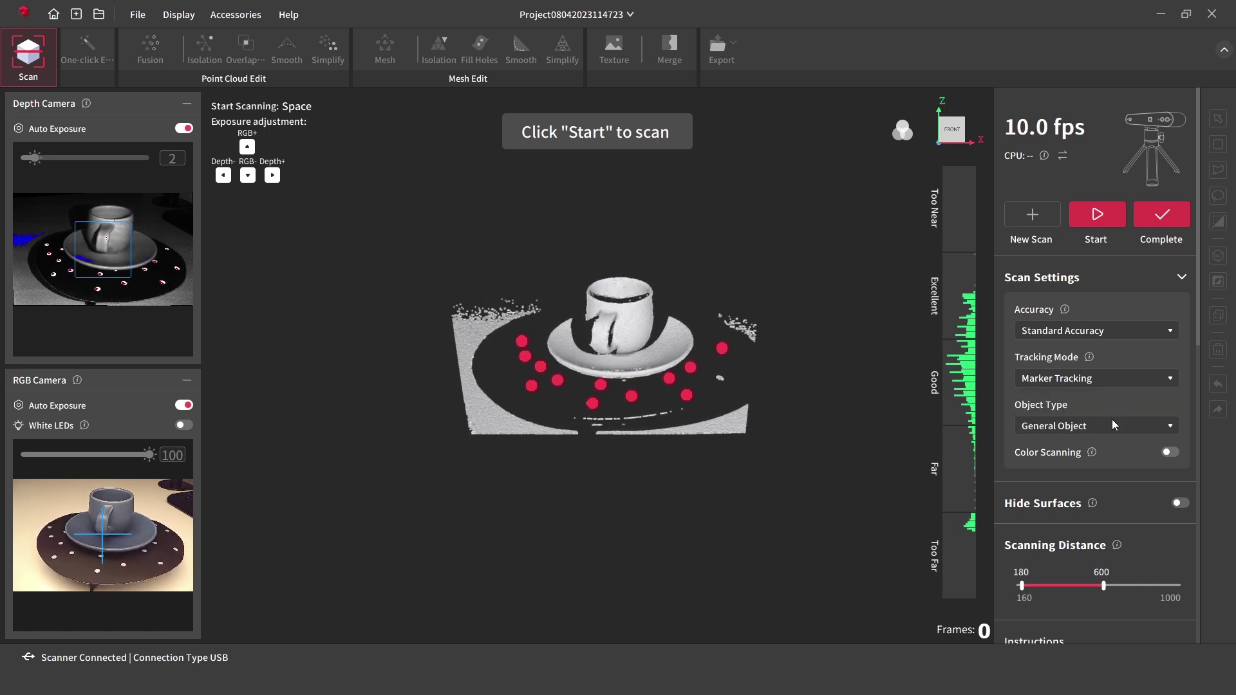
click(1118, 427)
click(1110, 445)
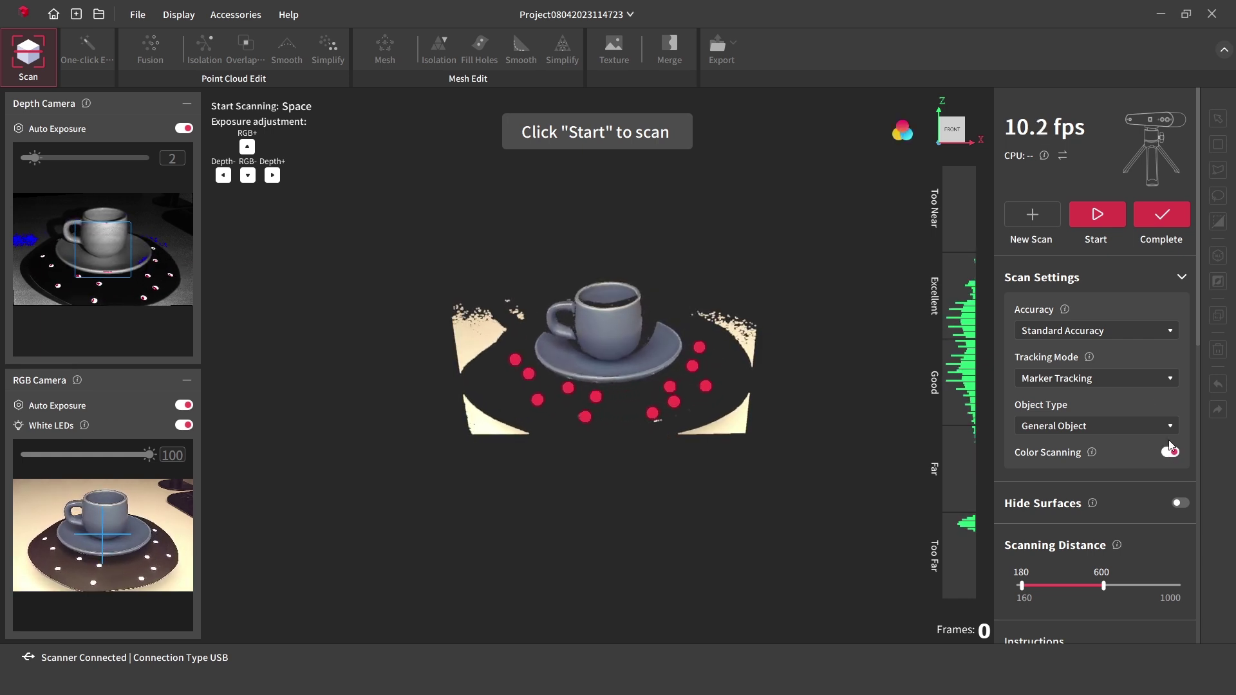
Scan the cup, pause once it is captured, then finish and run One-click Edit processing.
click(1097, 219)
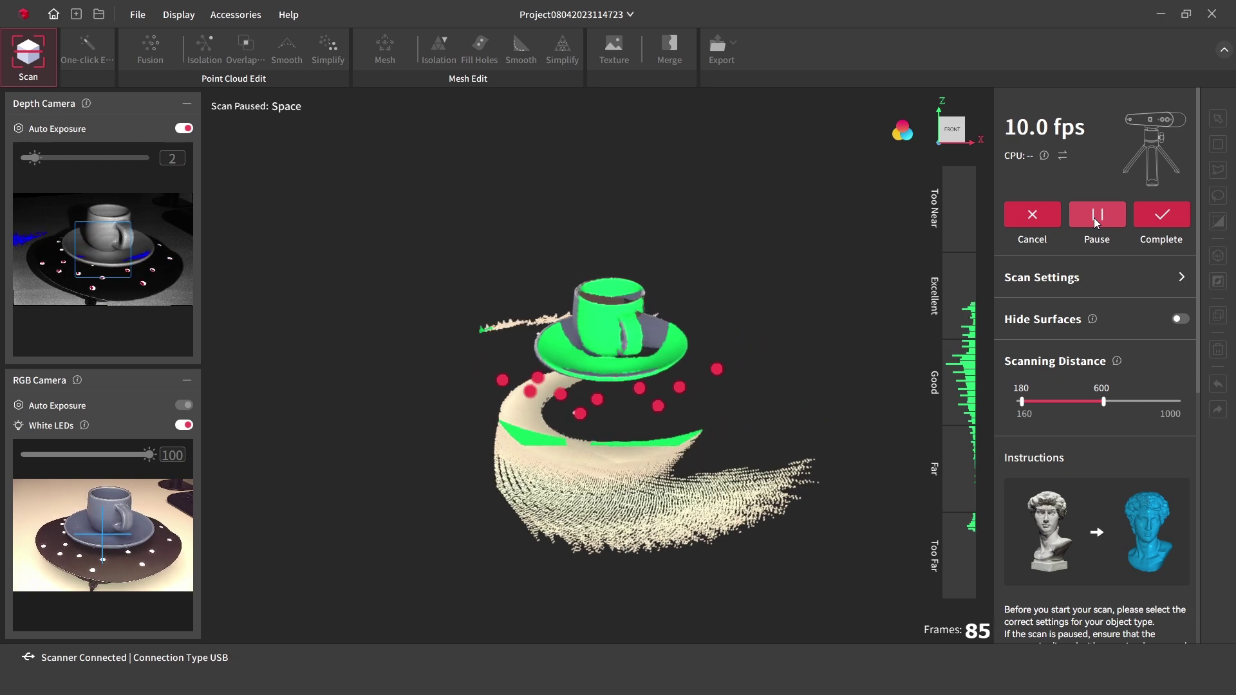
click(1094, 218)
click(1162, 216)
click(1116, 224)
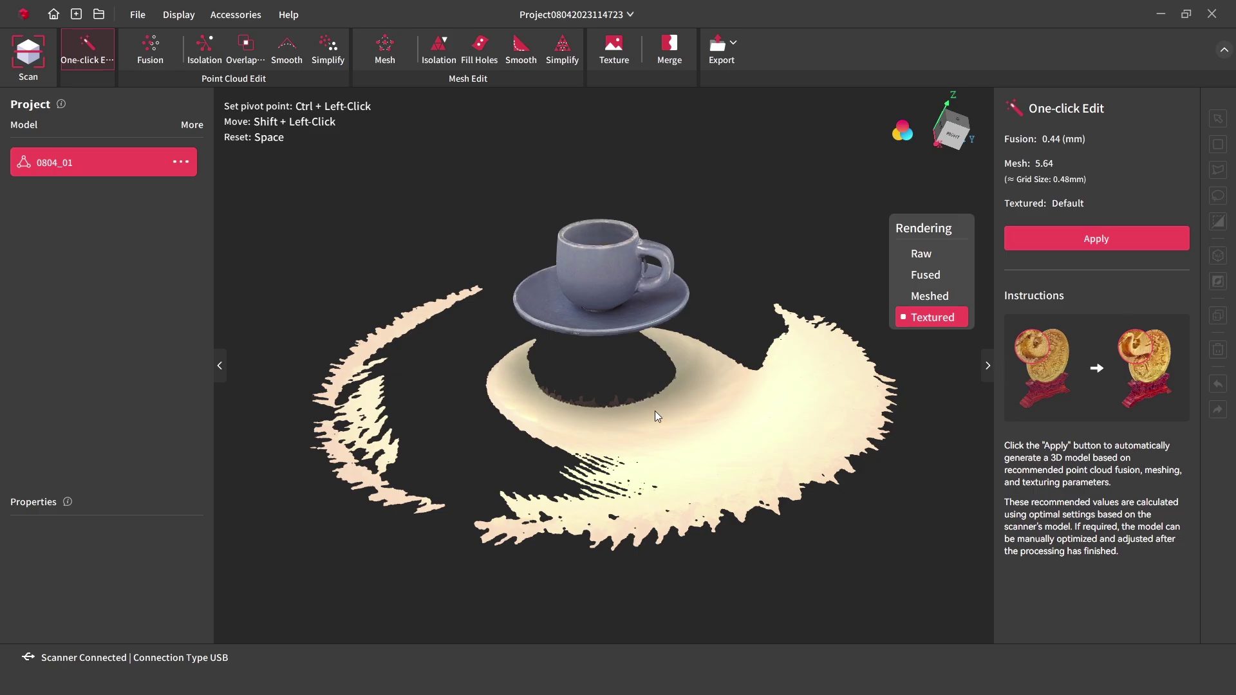
Box-select the flat turntable points around the cup mesh and delete them.
drag(655, 411, 765, 308)
scroll(585, 283, up, 5)
scroll(585, 277, down, 3)
scroll(636, 354, down, 3)
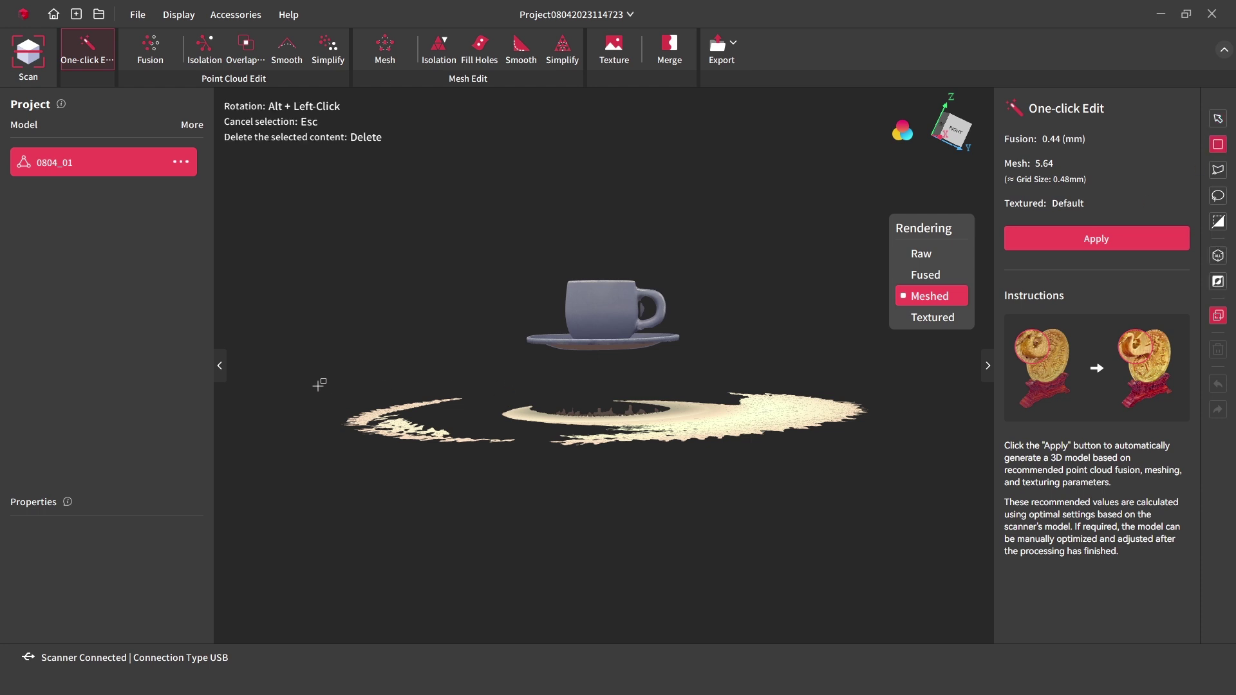
drag(768, 490, 905, 476)
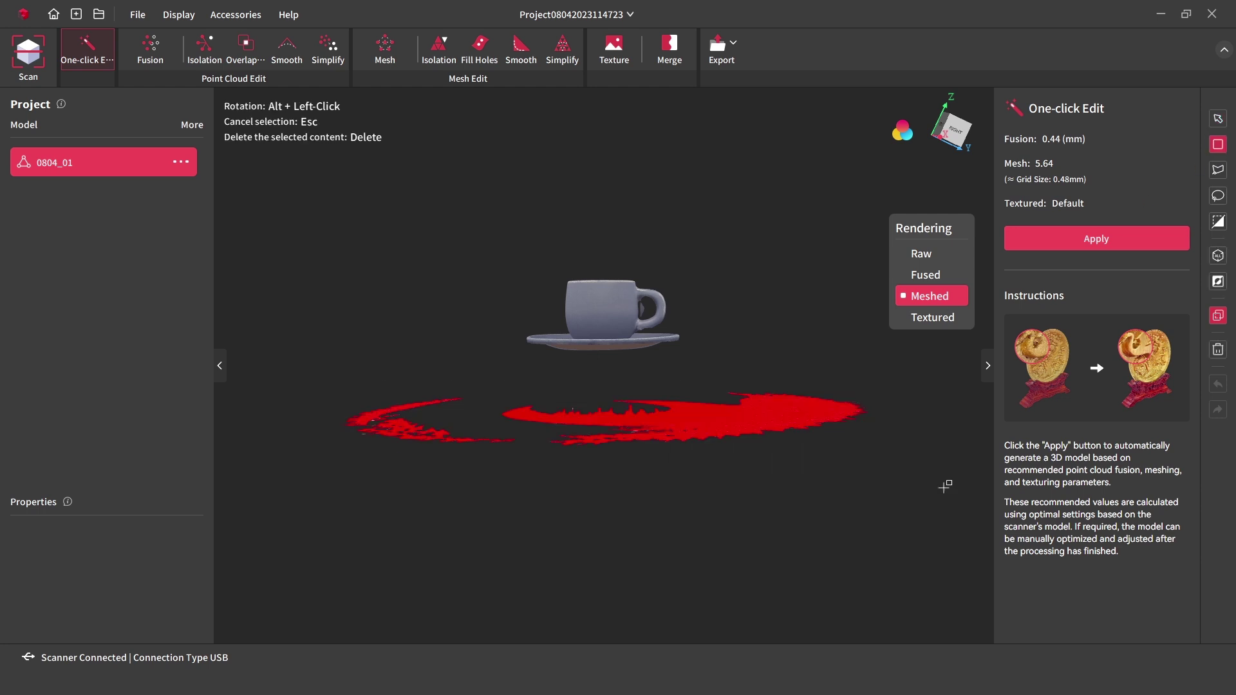
key(Delete)
drag(615, 379, 506, 413)
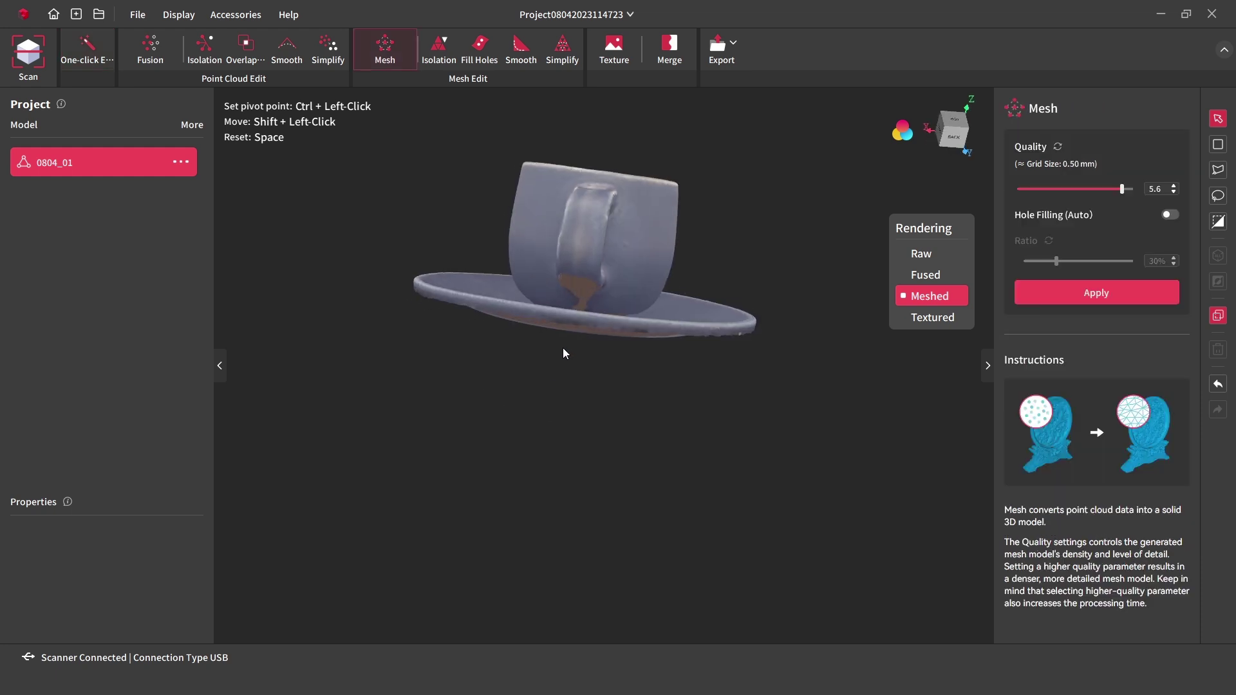
Detect holes in the cup mesh and fill the gap at the handle base.
drag(564, 354, 479, 368)
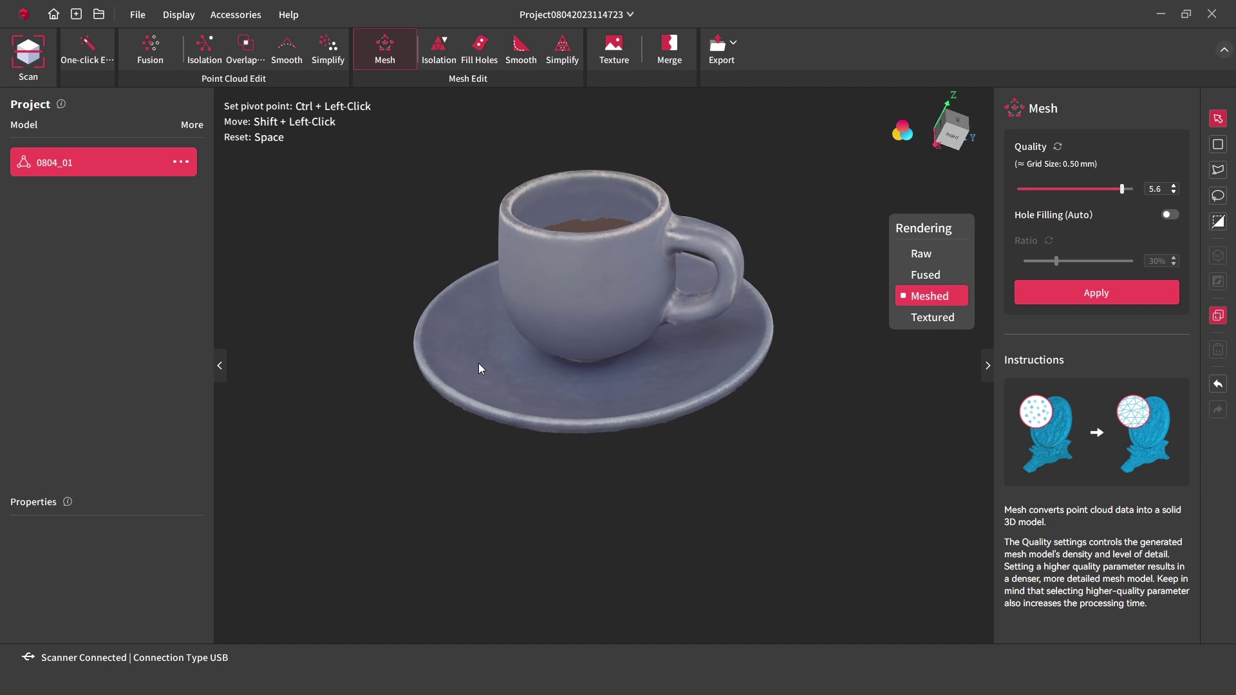
click(480, 56)
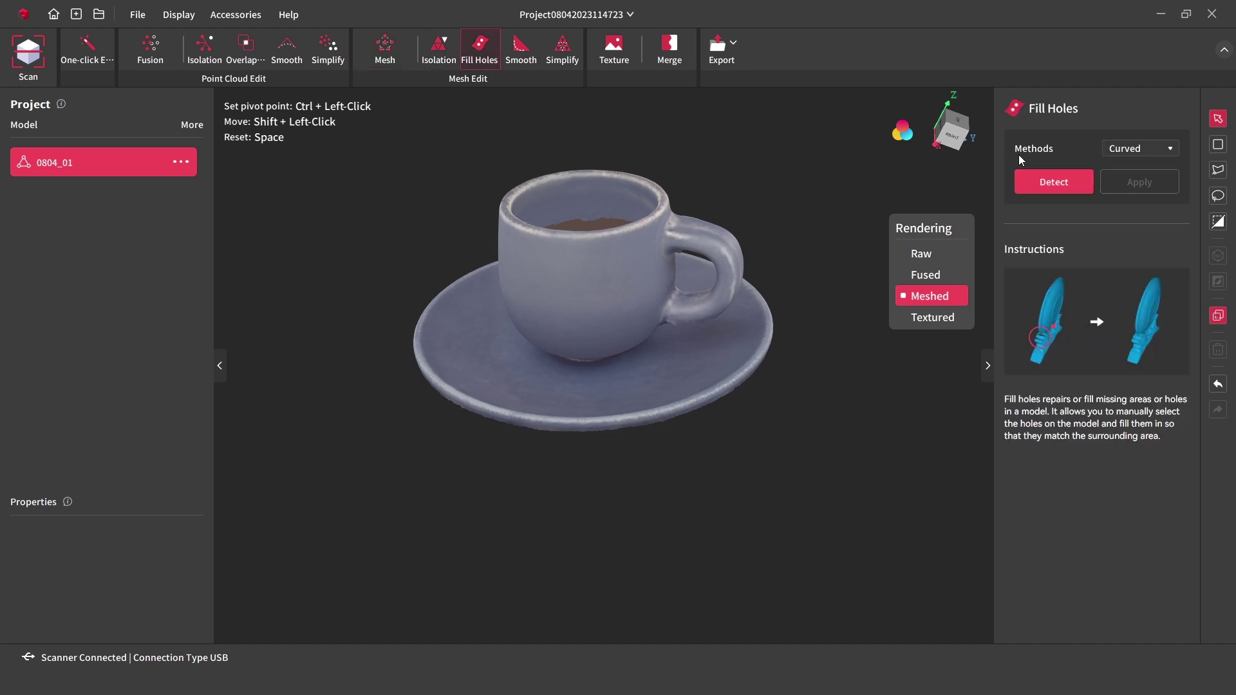
click(1063, 184)
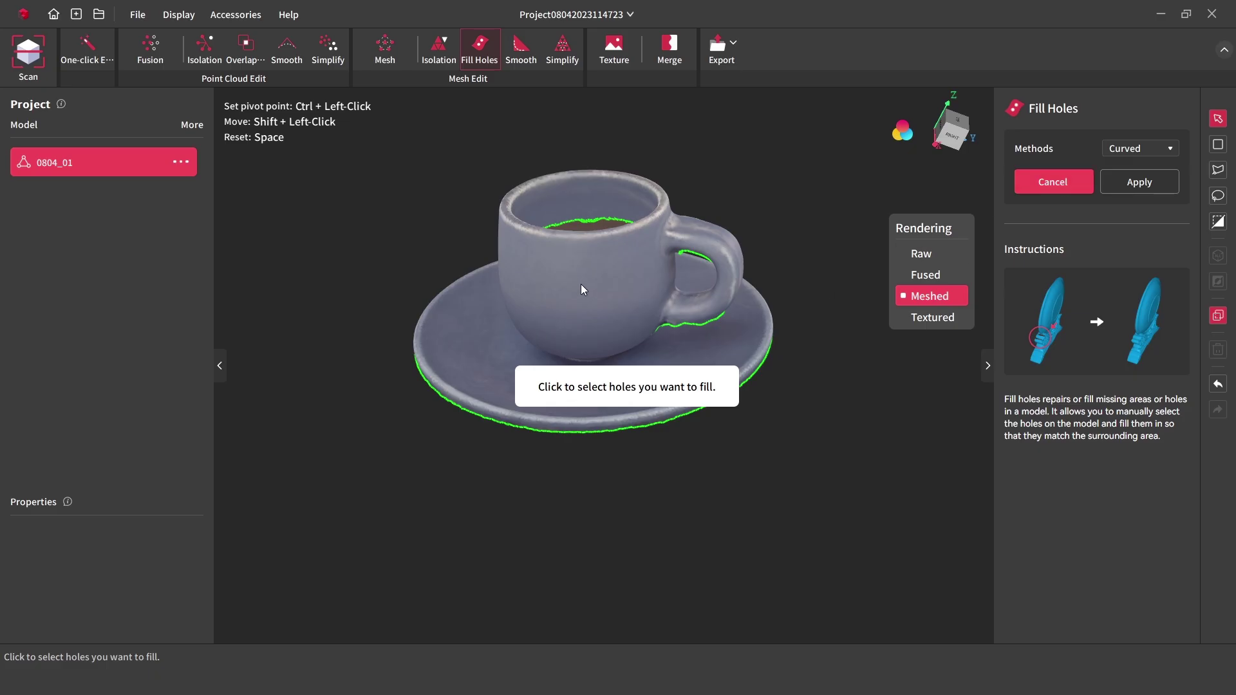
drag(580, 288, 634, 404)
click(642, 267)
click(1139, 181)
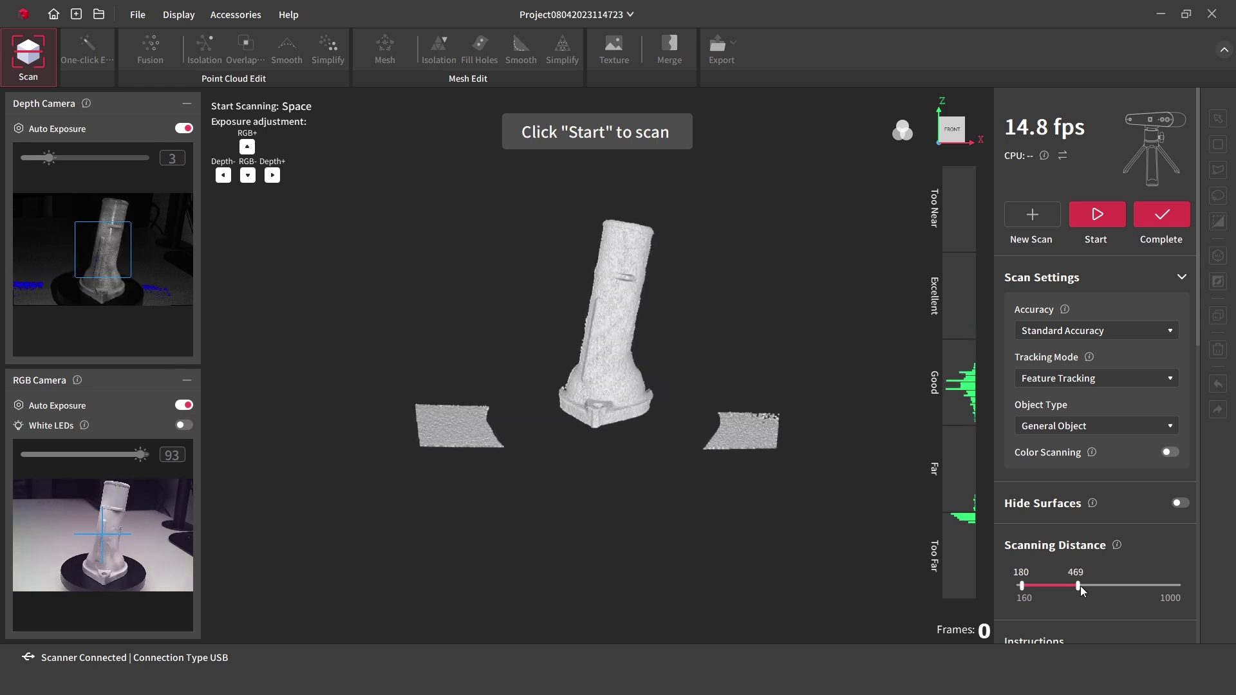
Scan the water-tube part, then complete it and run automatic processing.
click(1098, 214)
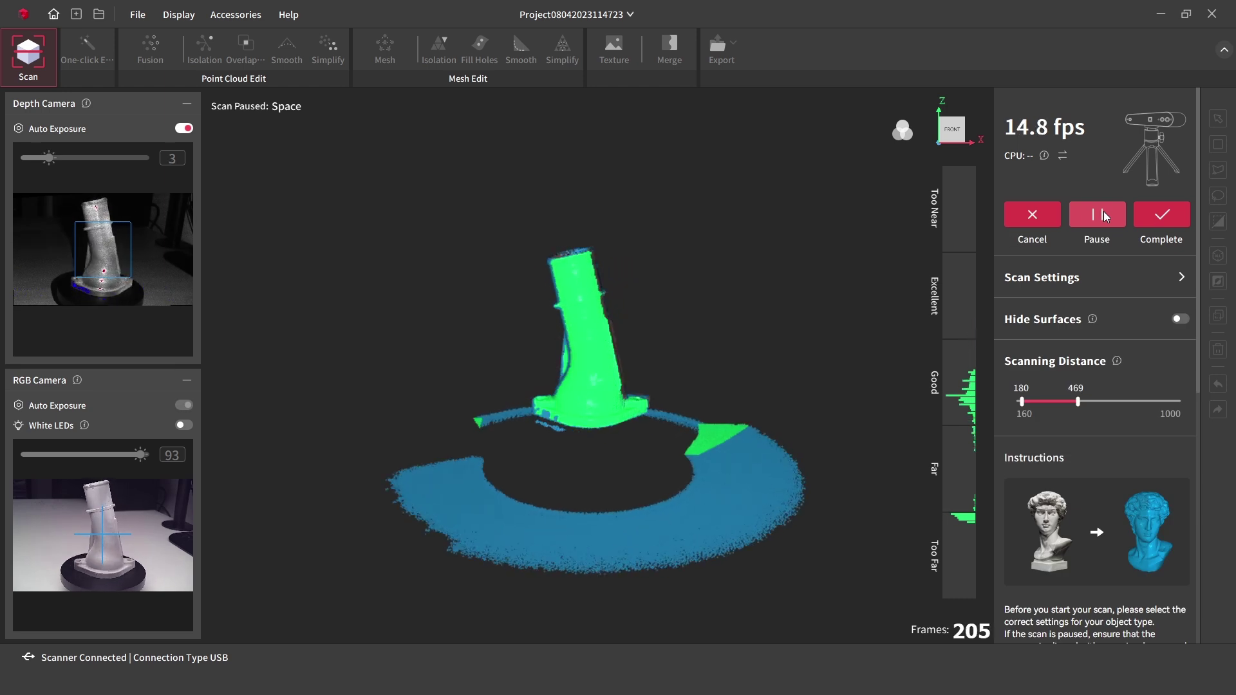
click(1162, 215)
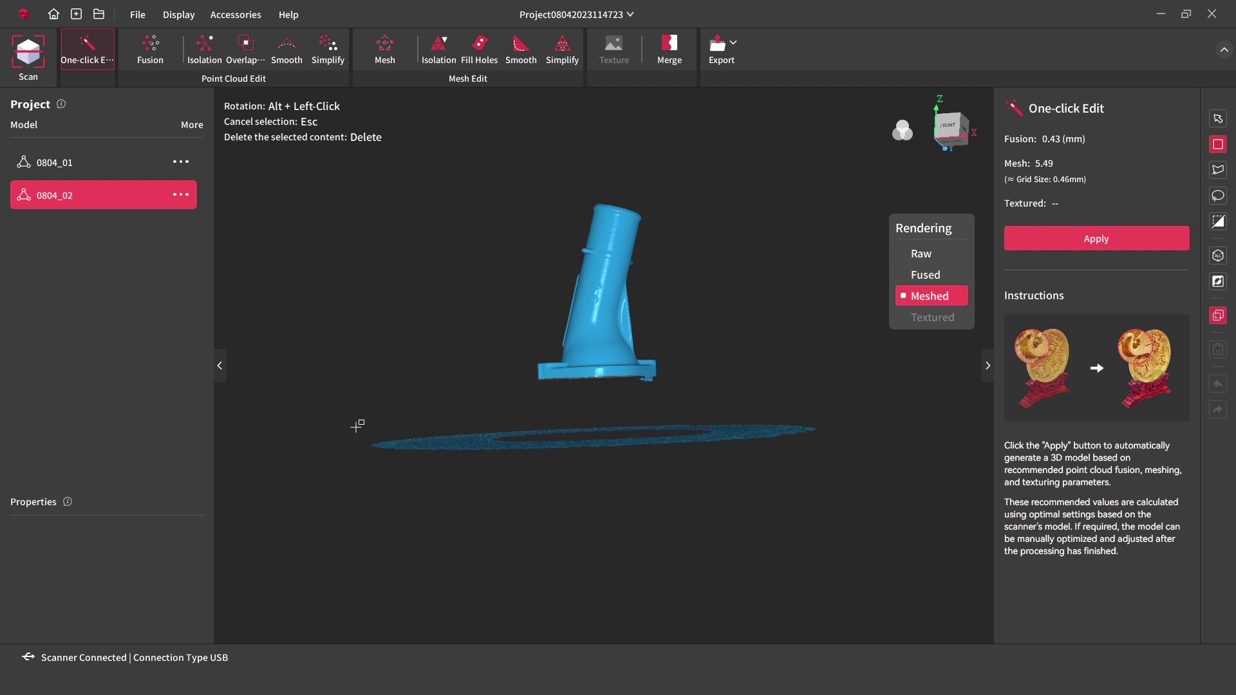
Select and delete the flat ground points beneath the water-tube part.
drag(347, 424, 847, 490)
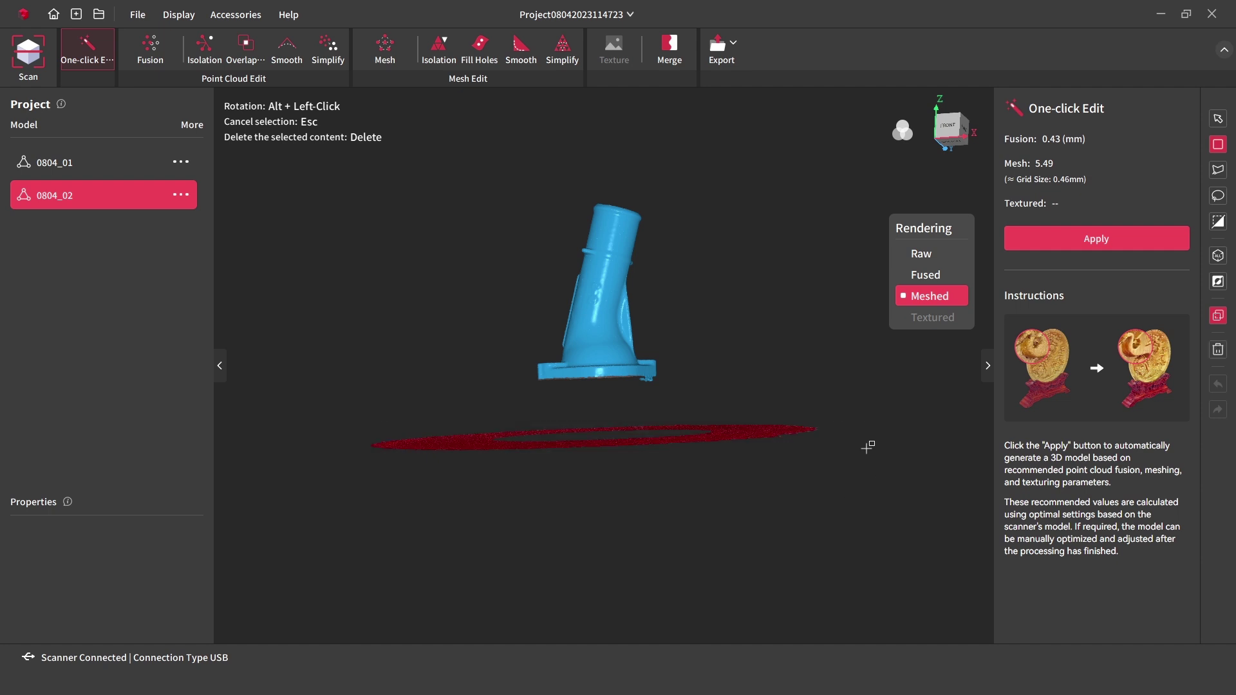
key(Delete)
drag(650, 401, 423, 330)
scroll(657, 425, up, 5)
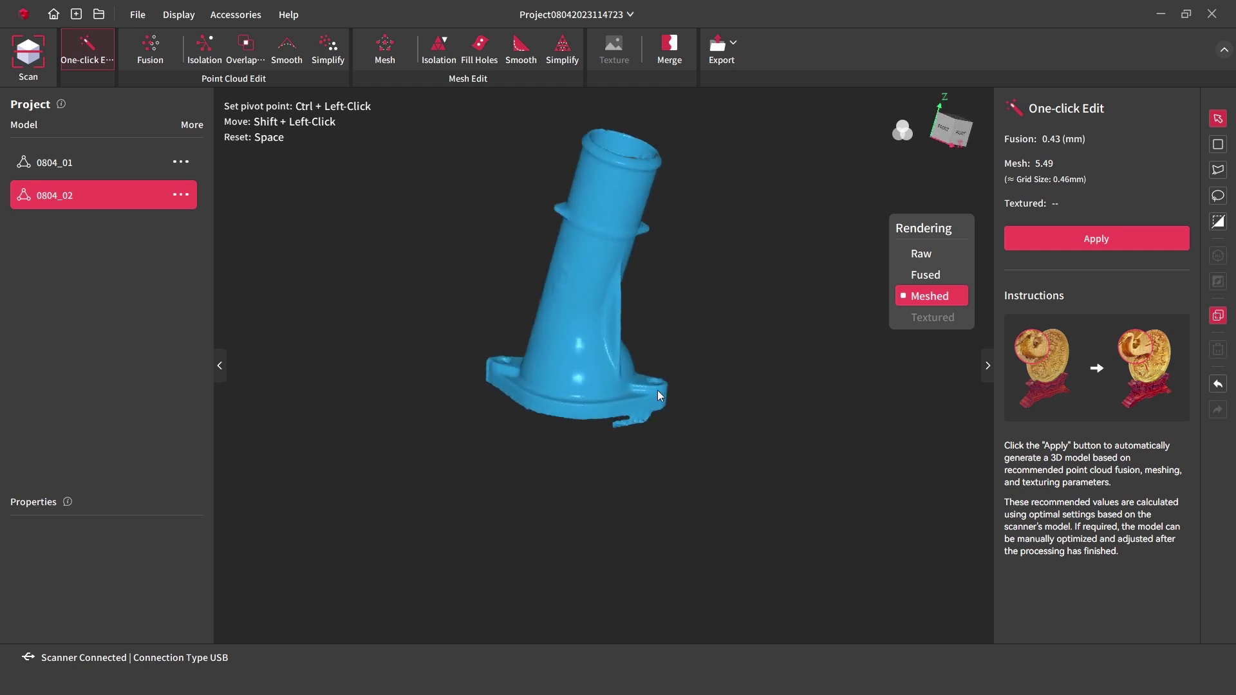
Outline the loose fragment under the base and delete it.
click(604, 475)
click(696, 468)
click(706, 490)
click(647, 524)
click(578, 528)
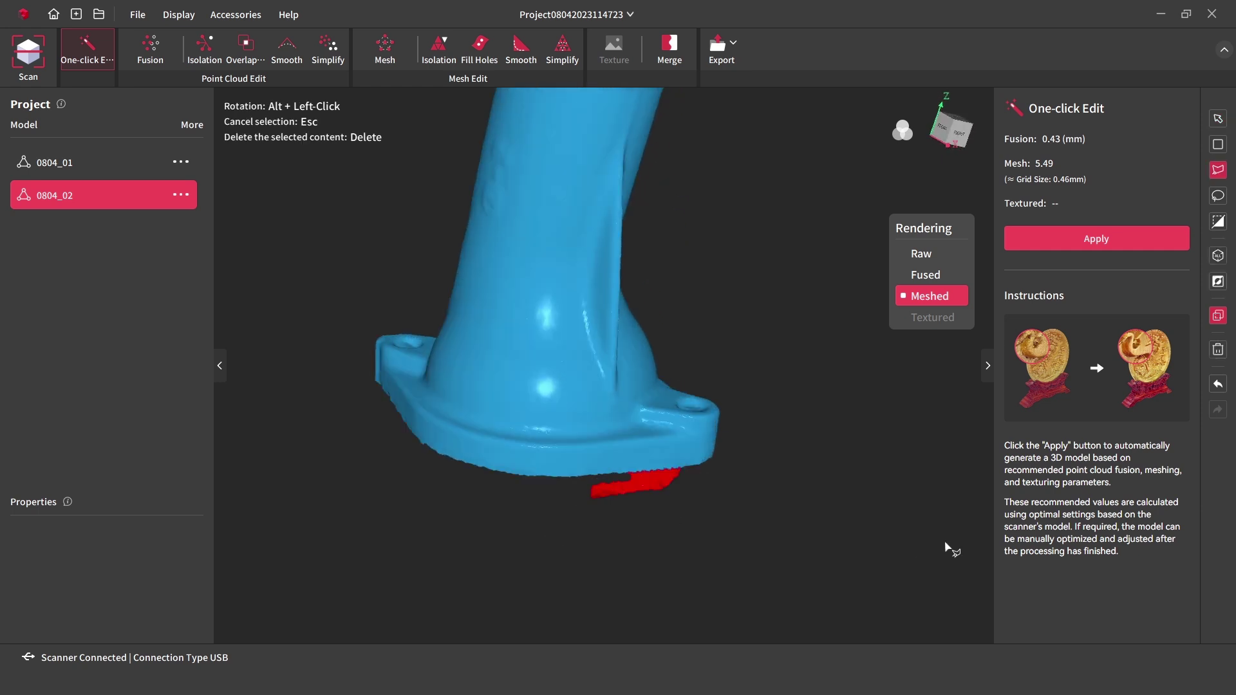
key(Delete)
Detect holes and fill the open bottom rim of the part.
click(497, 56)
click(1038, 183)
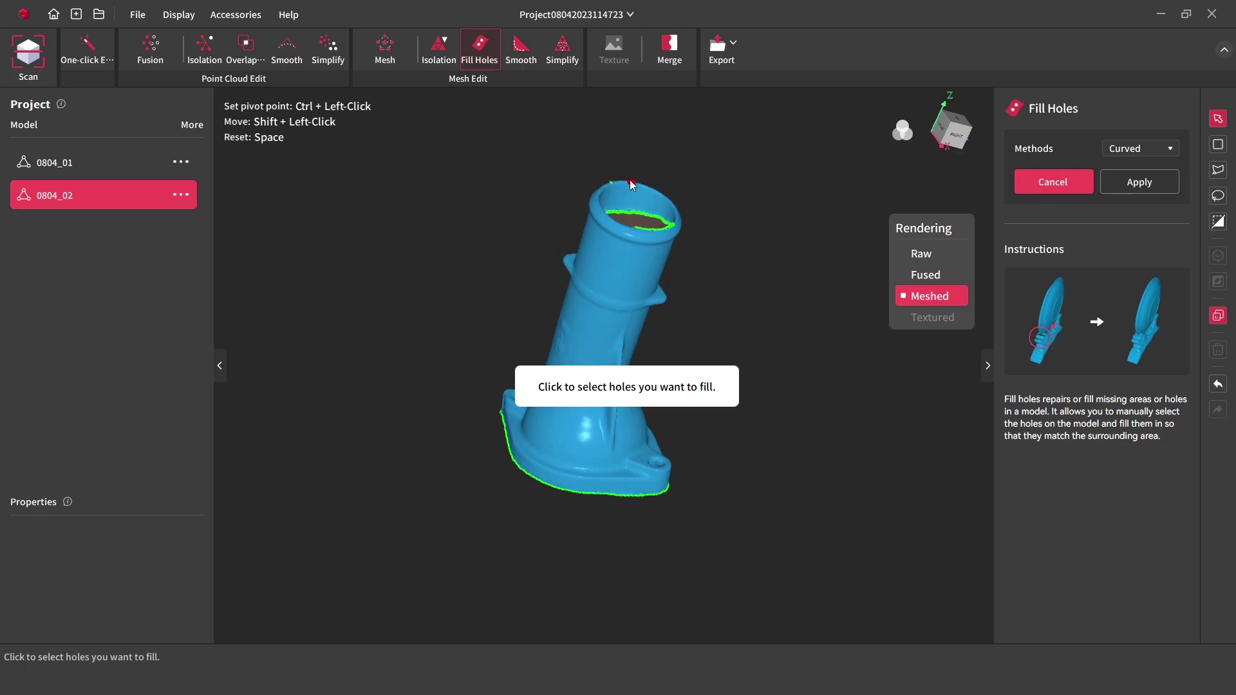
drag(612, 187, 662, 235)
click(624, 423)
click(1081, 184)
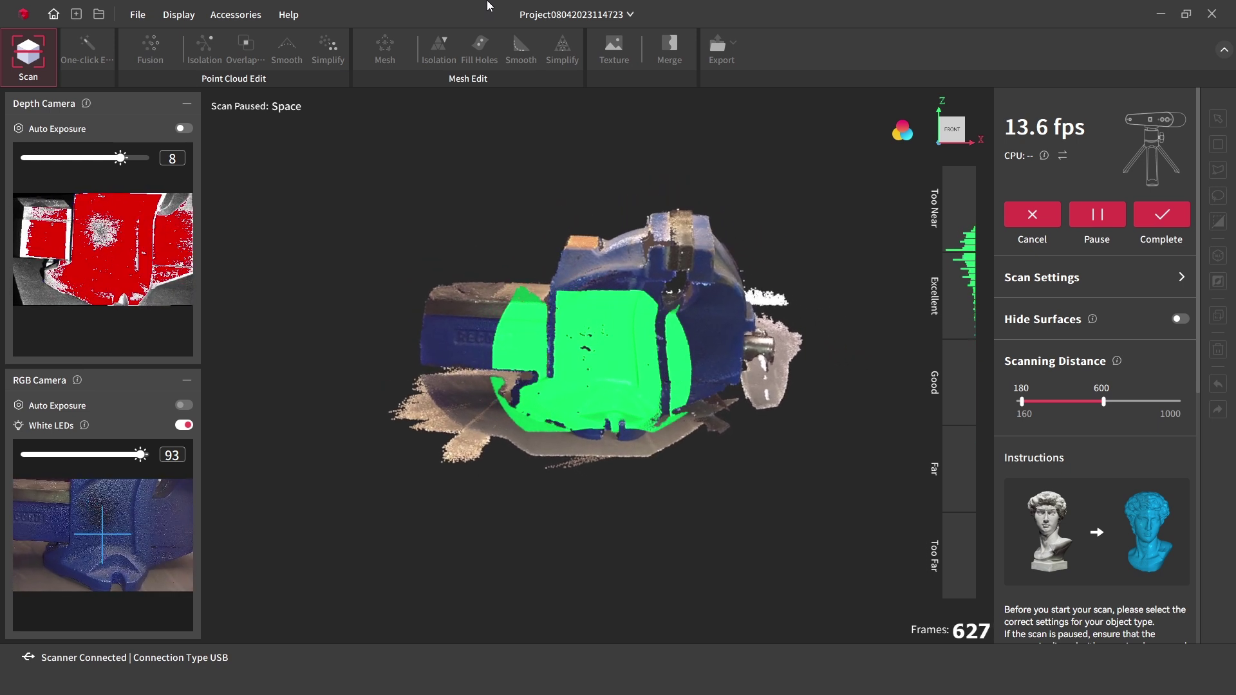
Stop the vise scan and fuse its point cloud with Advanced fusion at 0.20 mm.
key(space)
drag(725, 369, 576, 398)
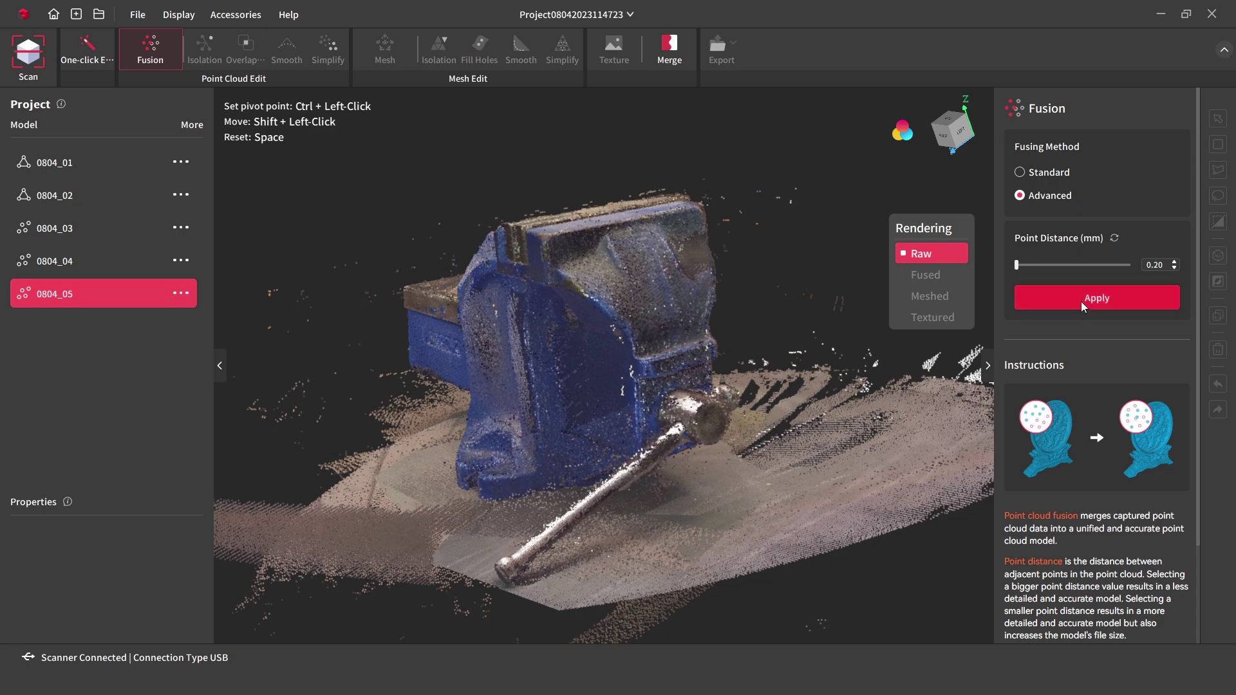
click(1081, 302)
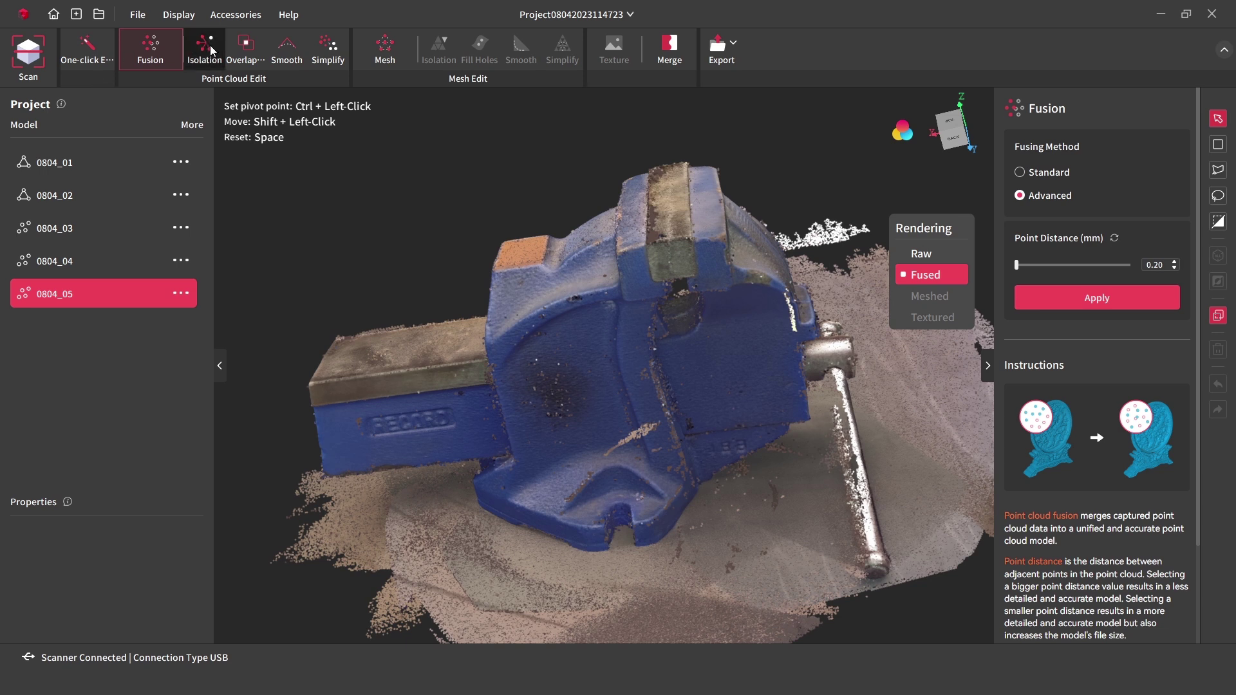
Detect and remove stray isolated points from the vise point cloud.
click(215, 51)
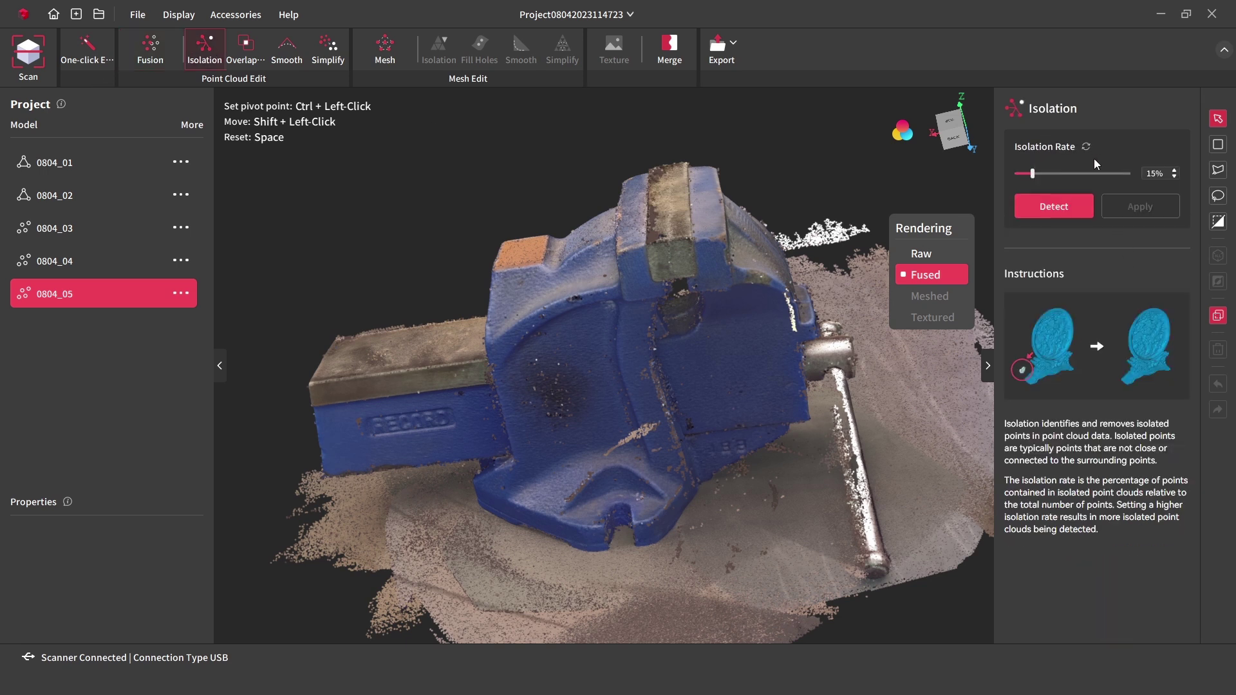
click(1059, 215)
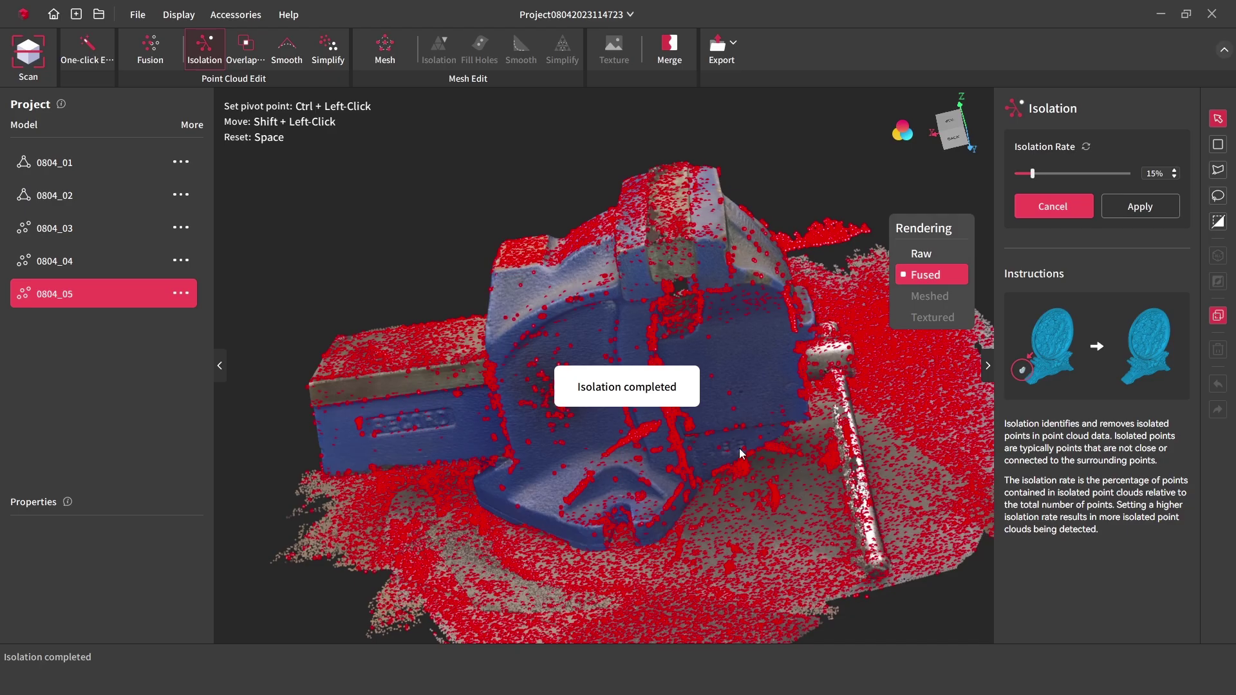
drag(729, 434, 612, 283)
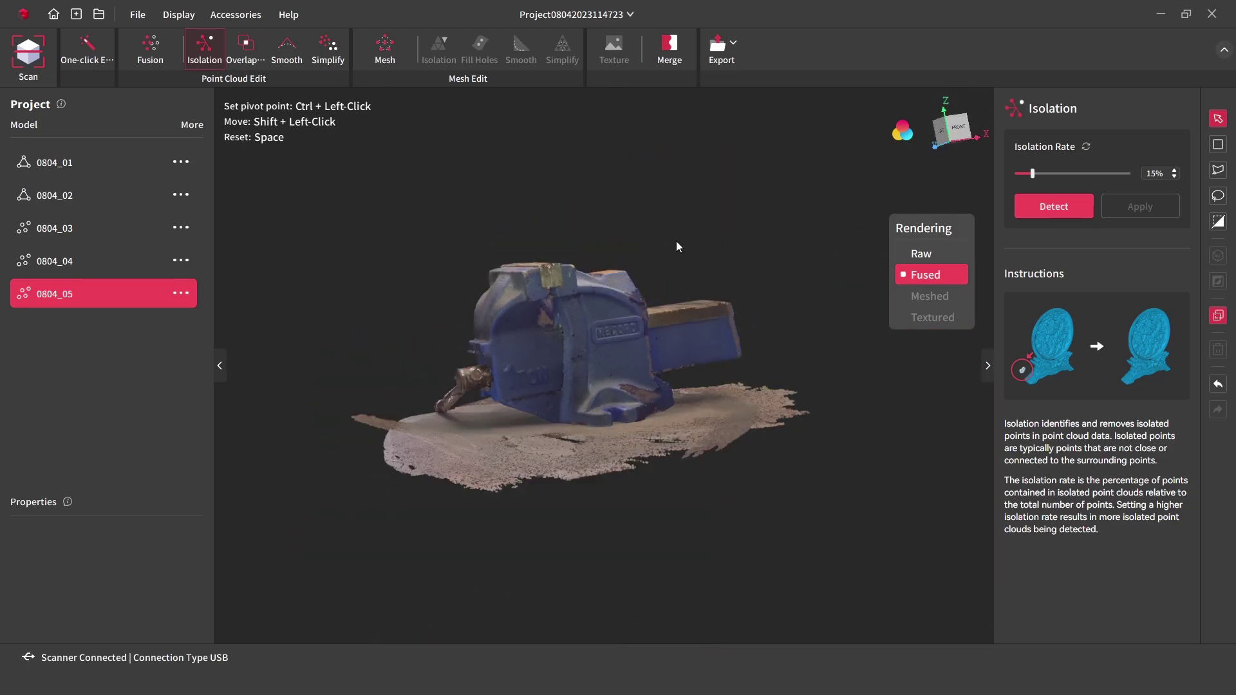
drag(676, 247, 830, 381)
Outline the table surface points with the polygon tool and remove them.
key(p)
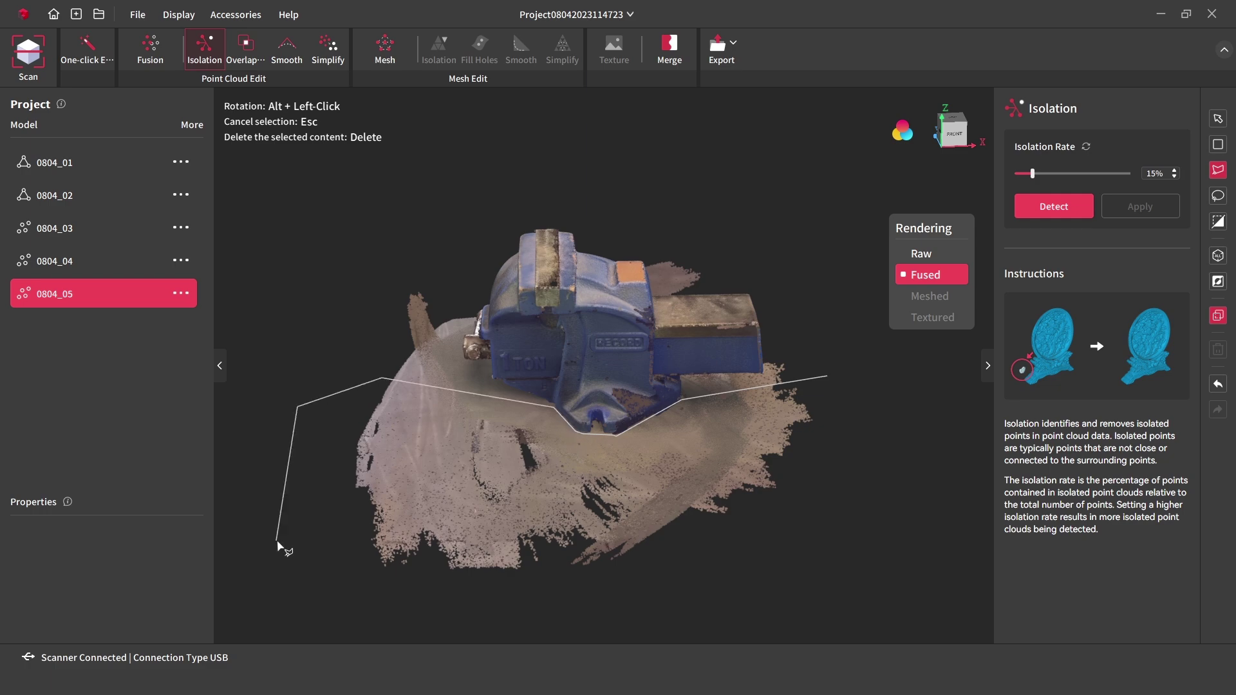
double_click(414, 615)
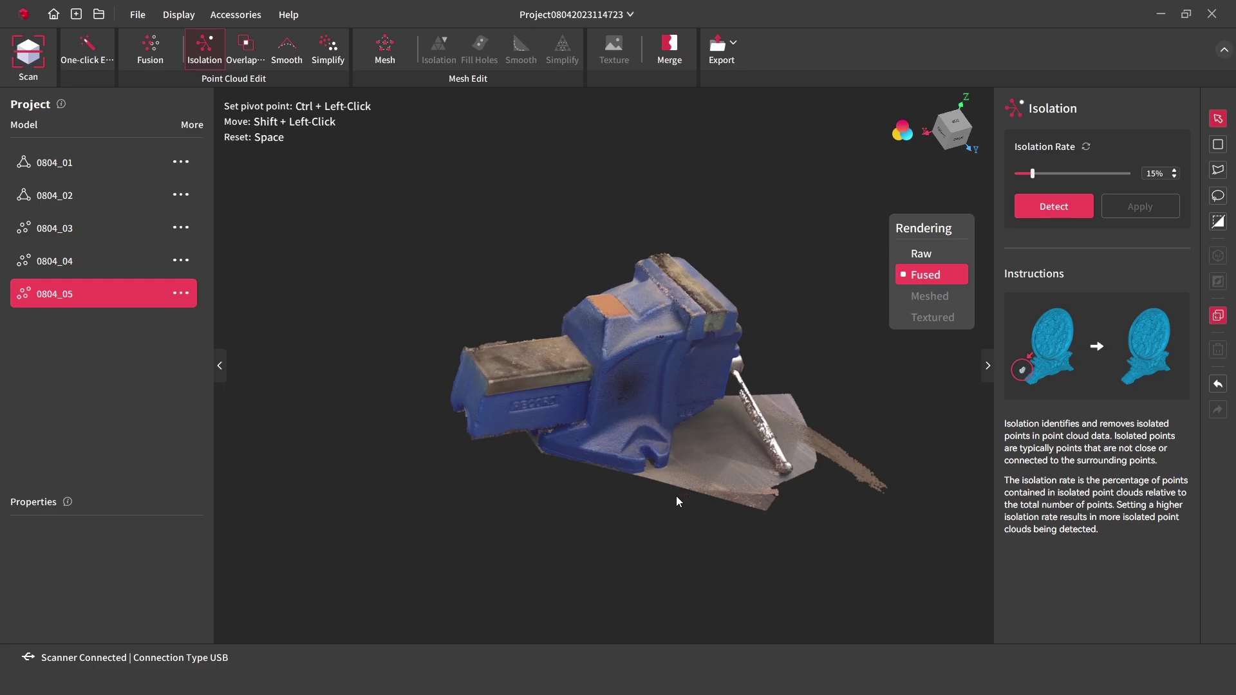
click(713, 520)
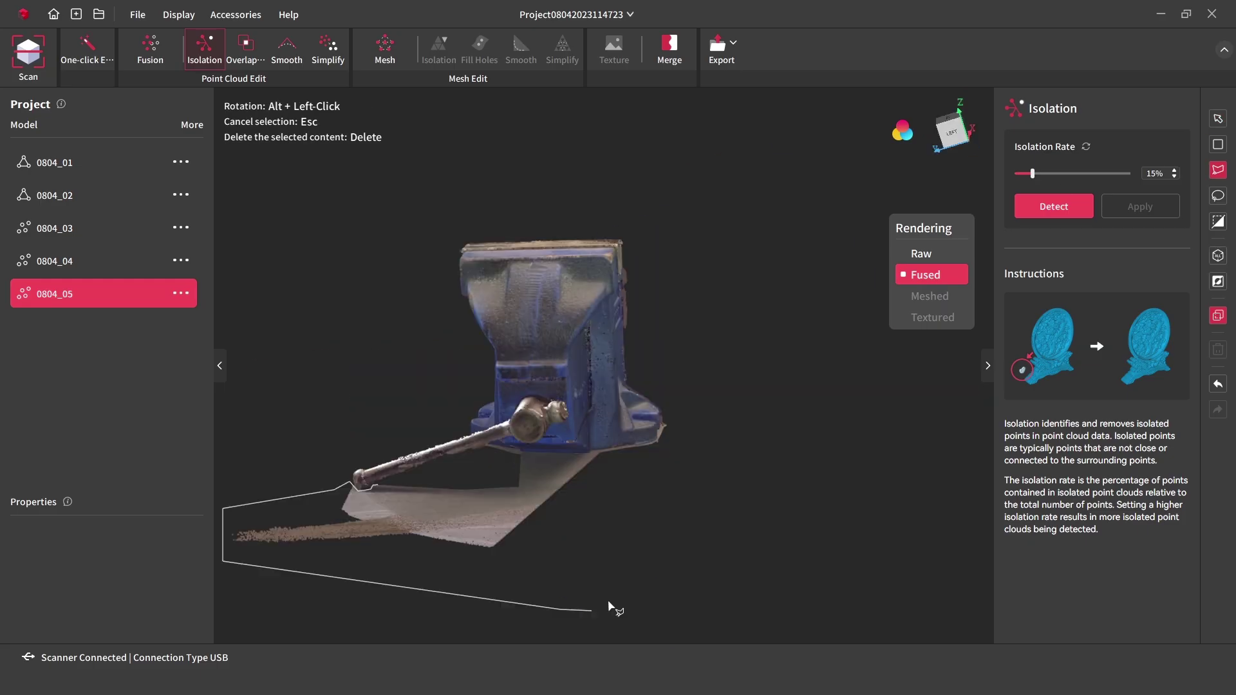
key(Escape)
drag(640, 439, 767, 521)
scroll(823, 538, up, 3)
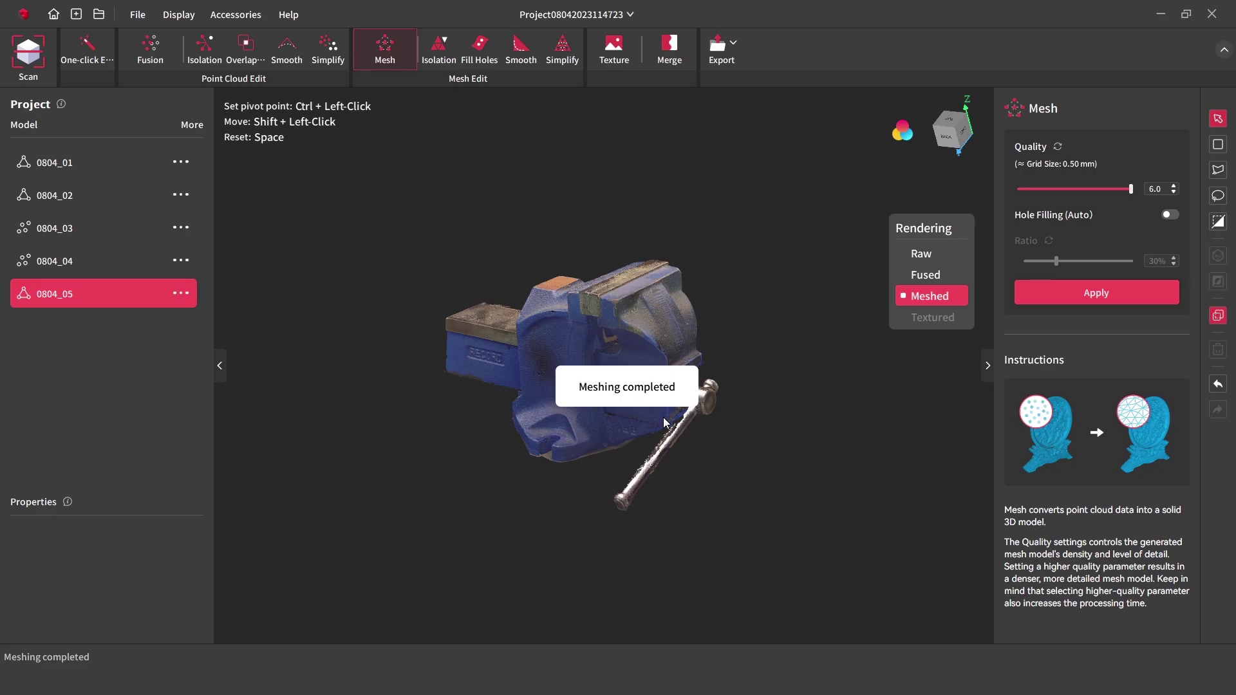
Detect and remove disconnected fragments from the vise mesh.
click(439, 49)
click(1064, 210)
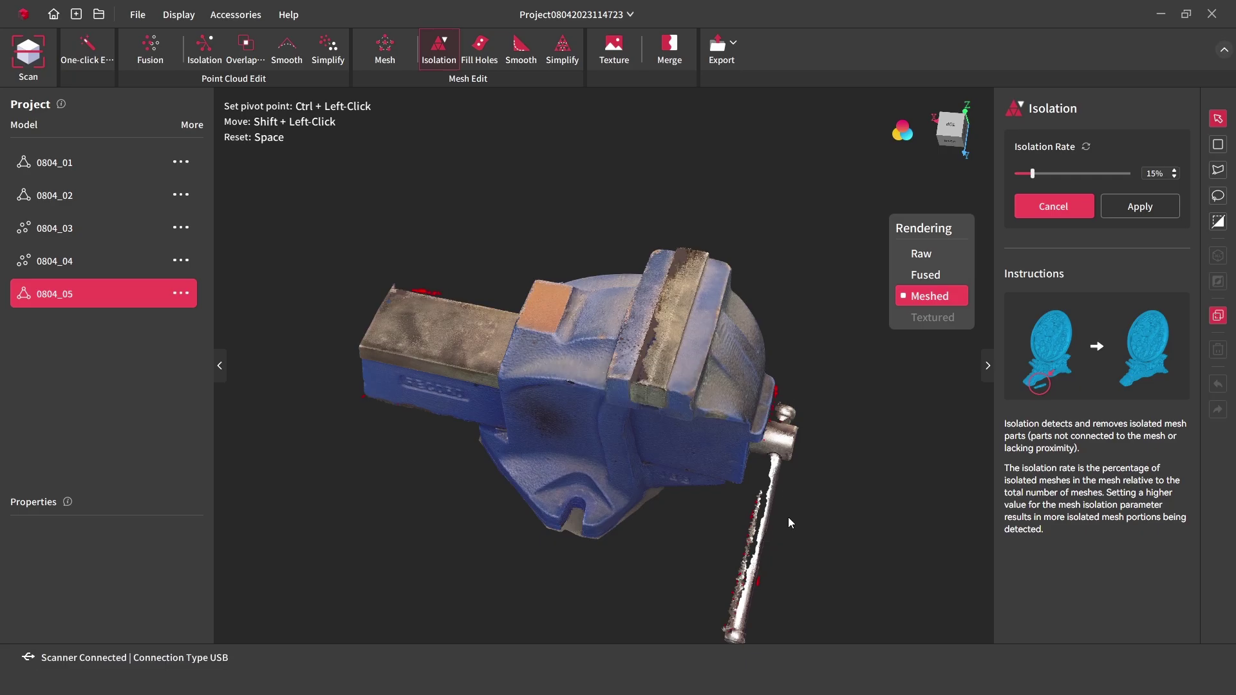
click(1140, 206)
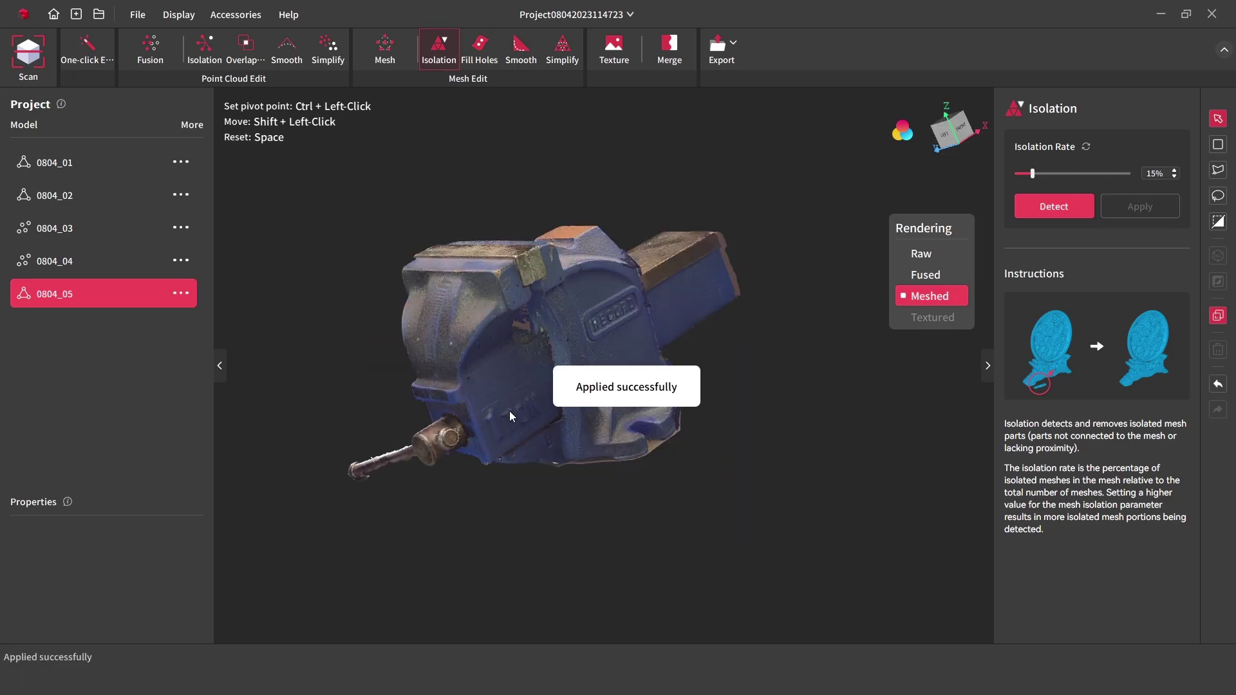
drag(508, 410, 695, 365)
Detect and fill the holes in the vise mesh, then inspect it from several angles.
click(479, 48)
click(1054, 181)
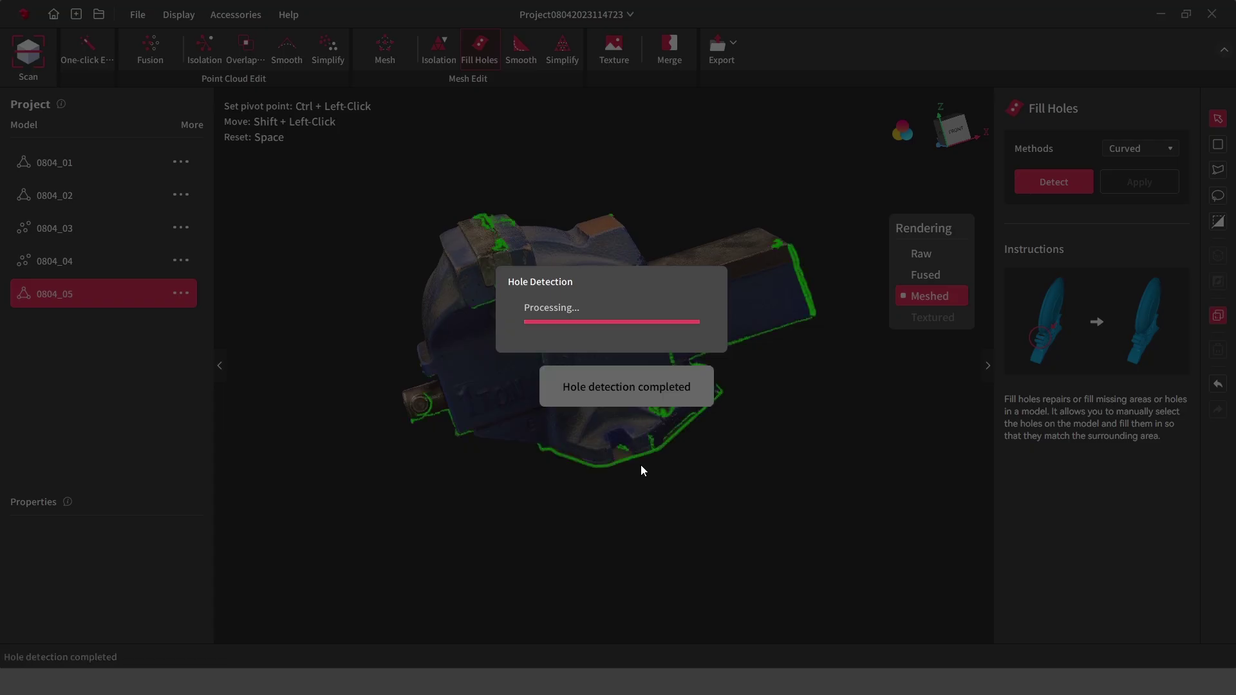
drag(627, 466, 662, 248)
drag(522, 507, 610, 343)
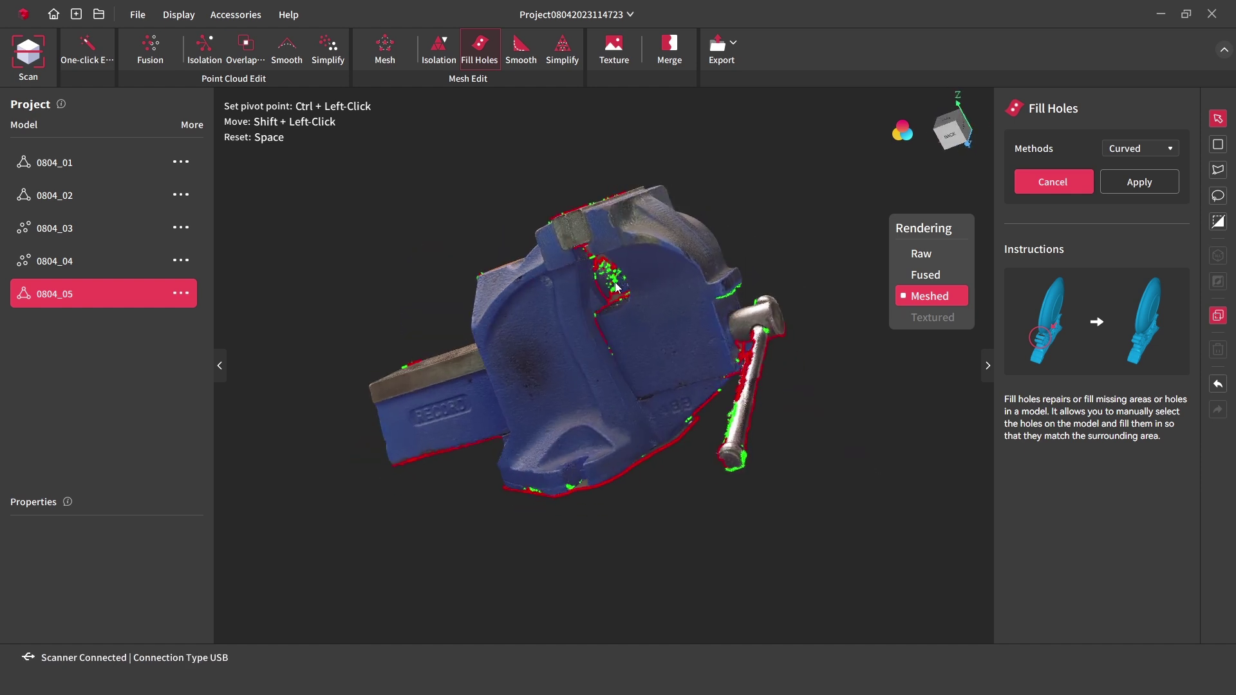
drag(617, 285, 686, 421)
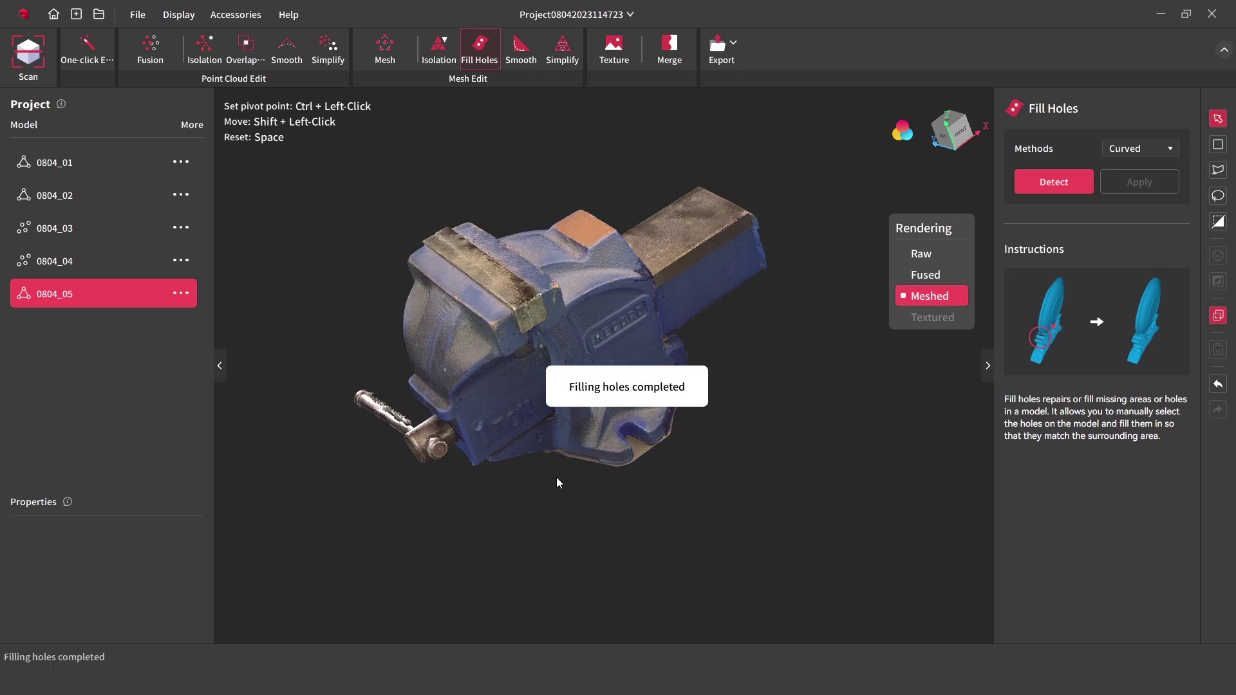
drag(556, 477, 662, 408)
drag(709, 288, 725, 388)
scroll(780, 410, up, 3)
key(space)
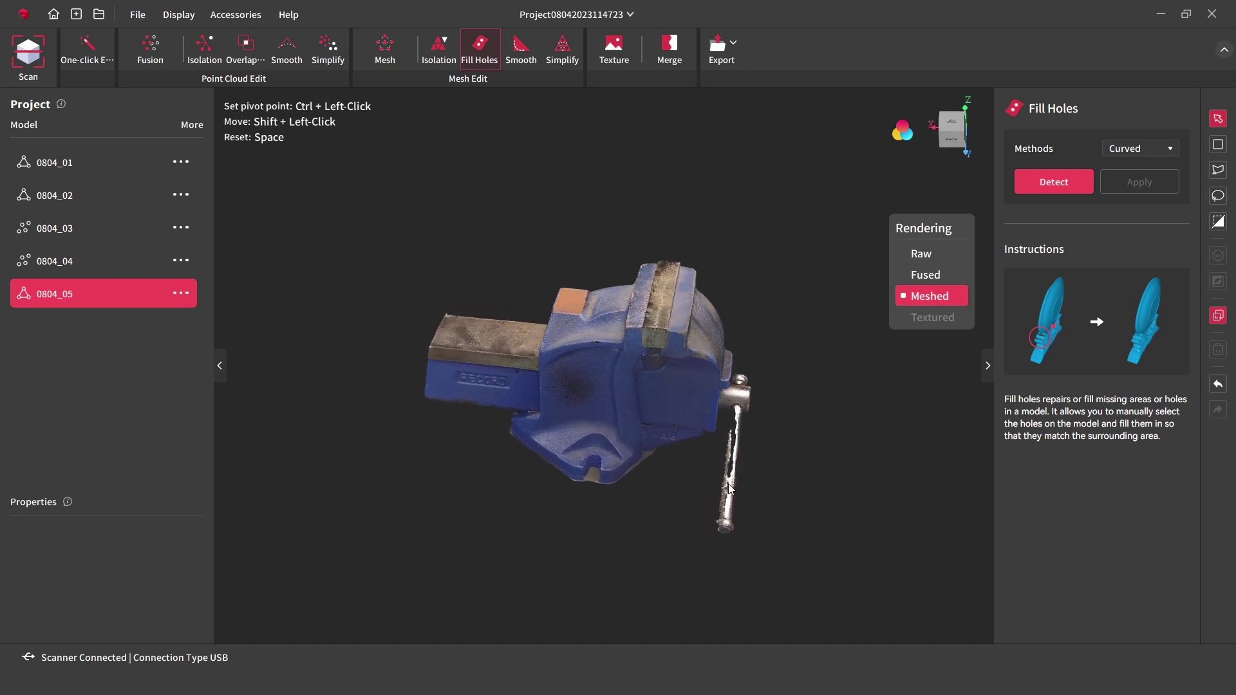
scroll(743, 419, up, 3)
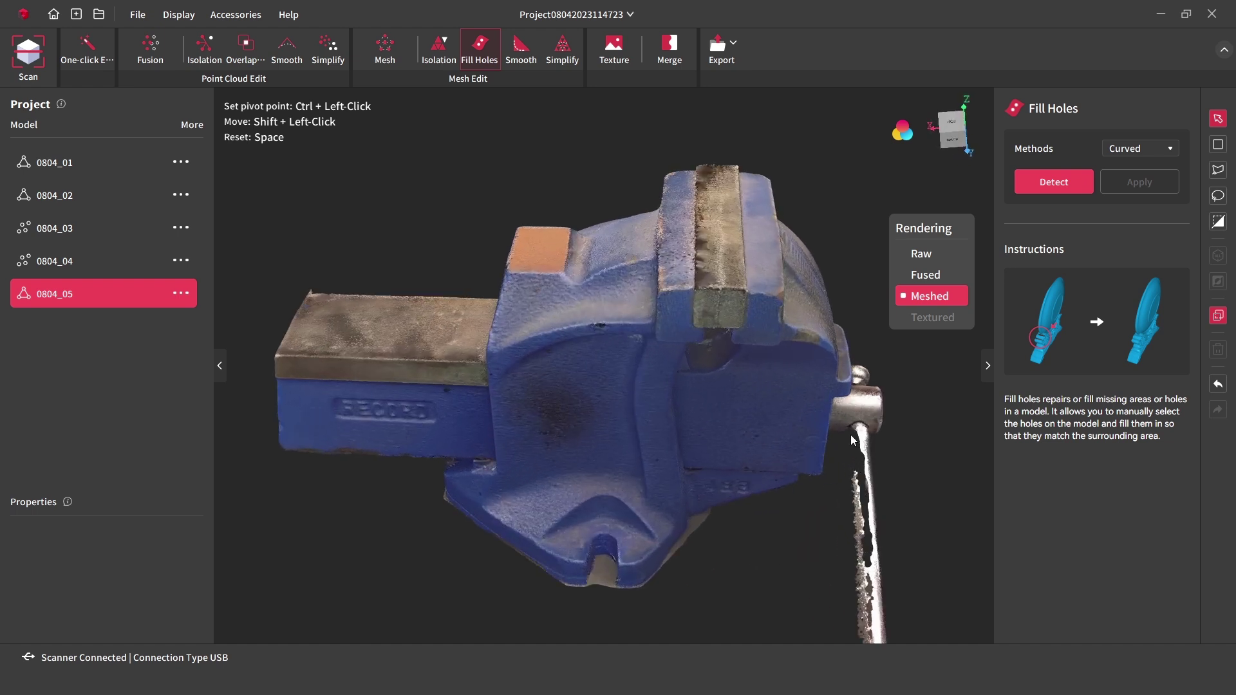
Switch the vise between Fused and Raw point rendering, orbiting to compare them.
scroll(629, 446, down, 3)
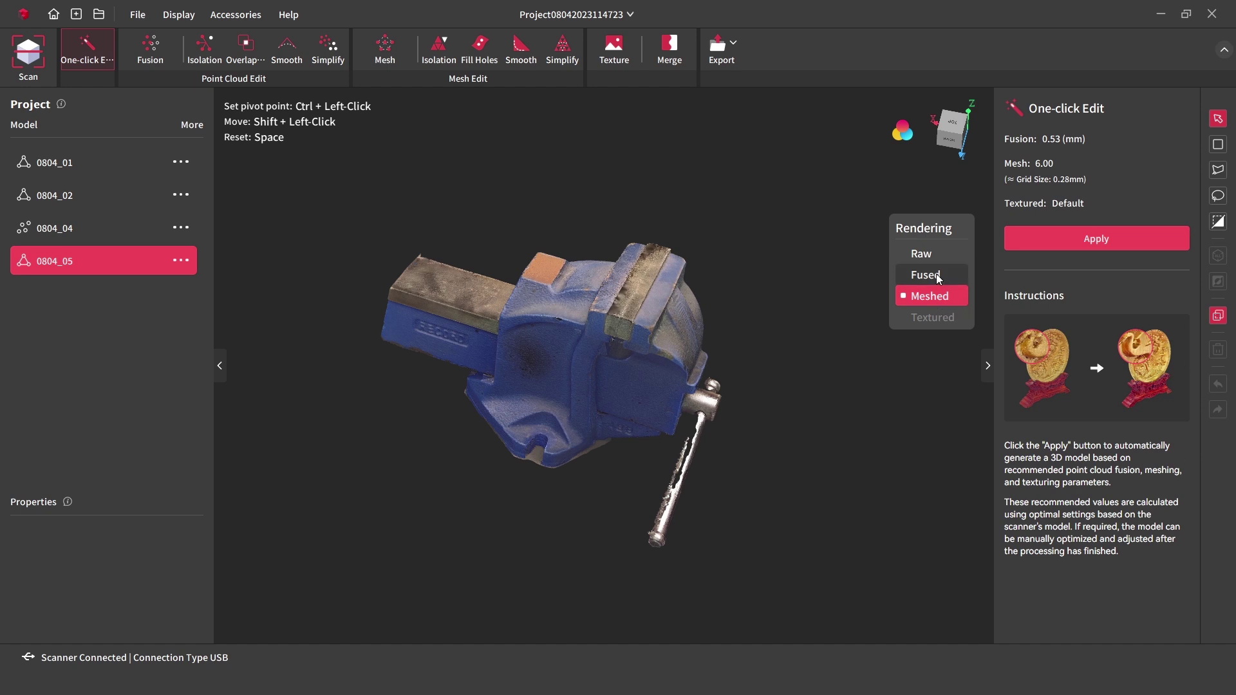
click(936, 273)
click(932, 256)
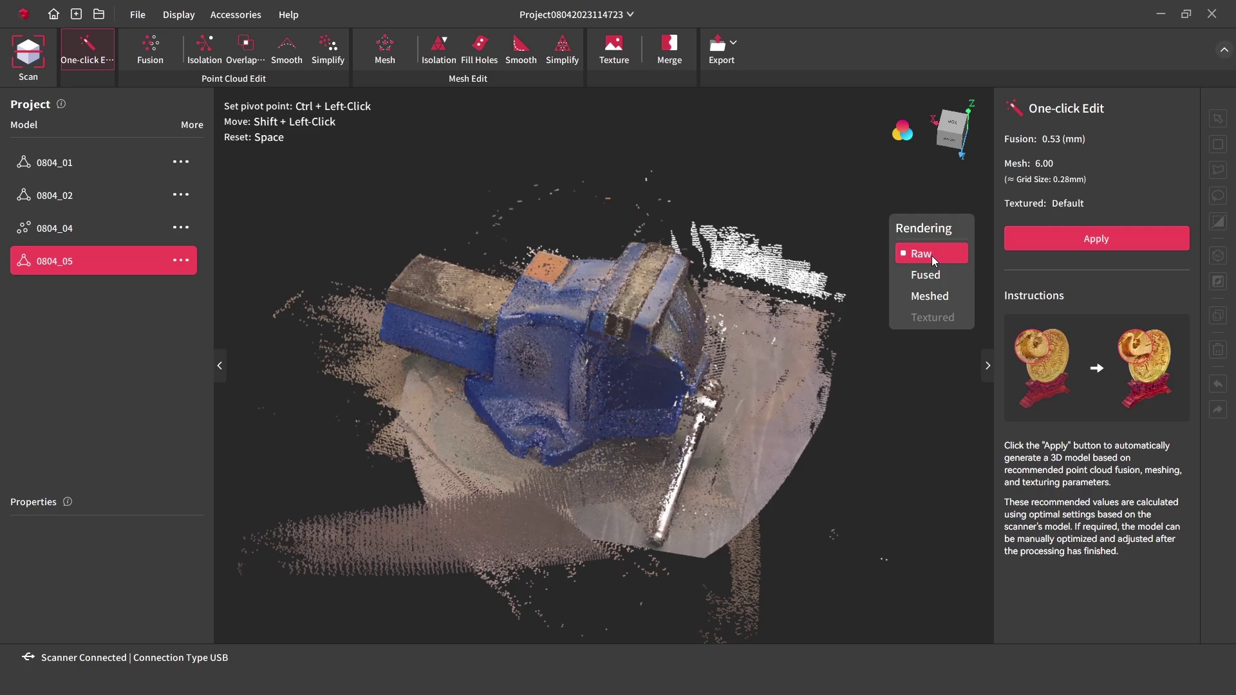
drag(733, 416, 971, 276)
click(939, 284)
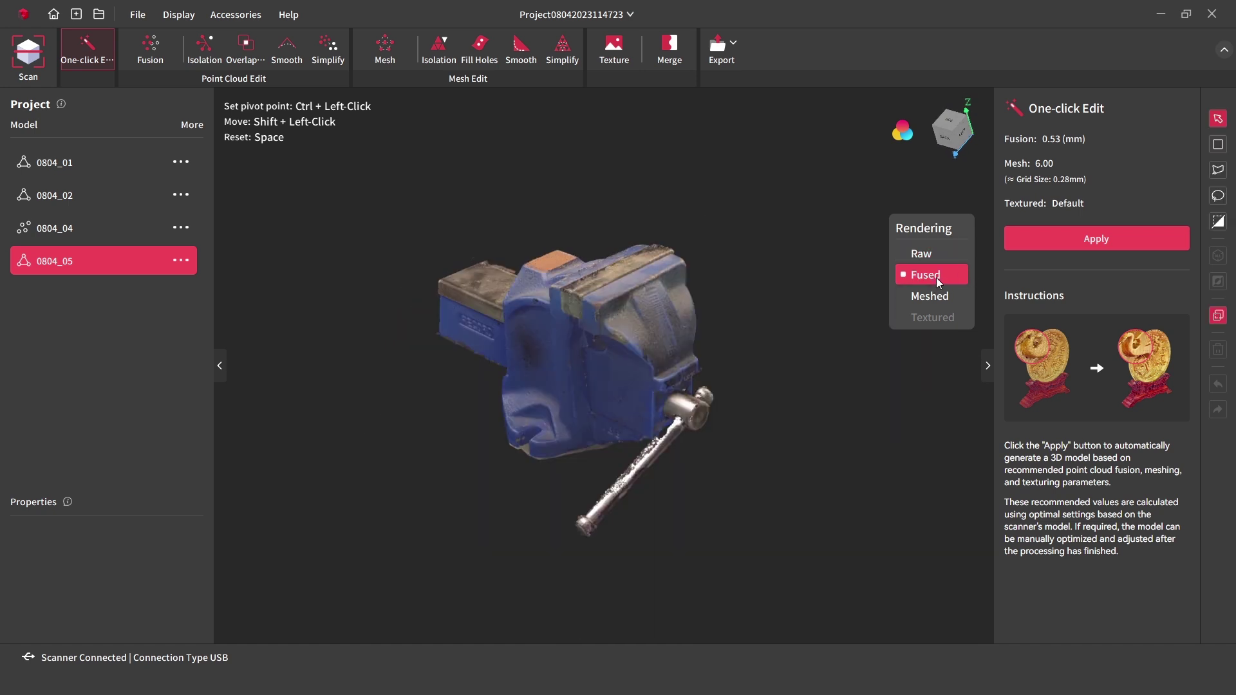
drag(682, 362, 542, 348)
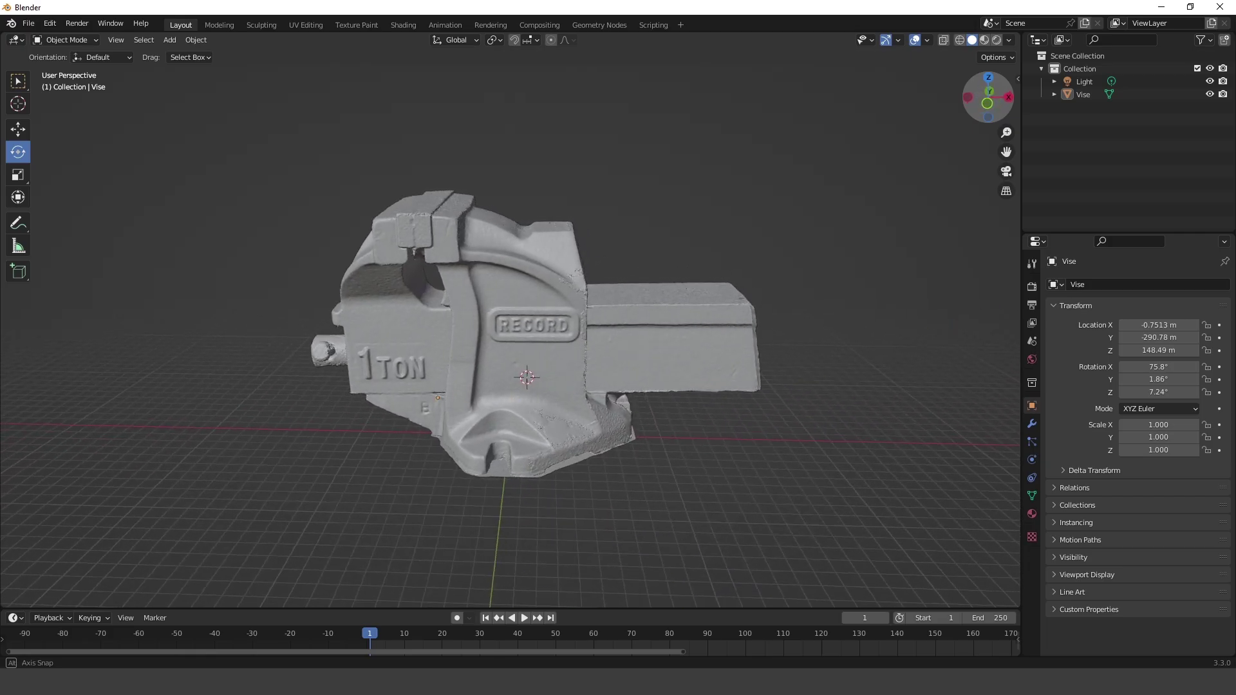